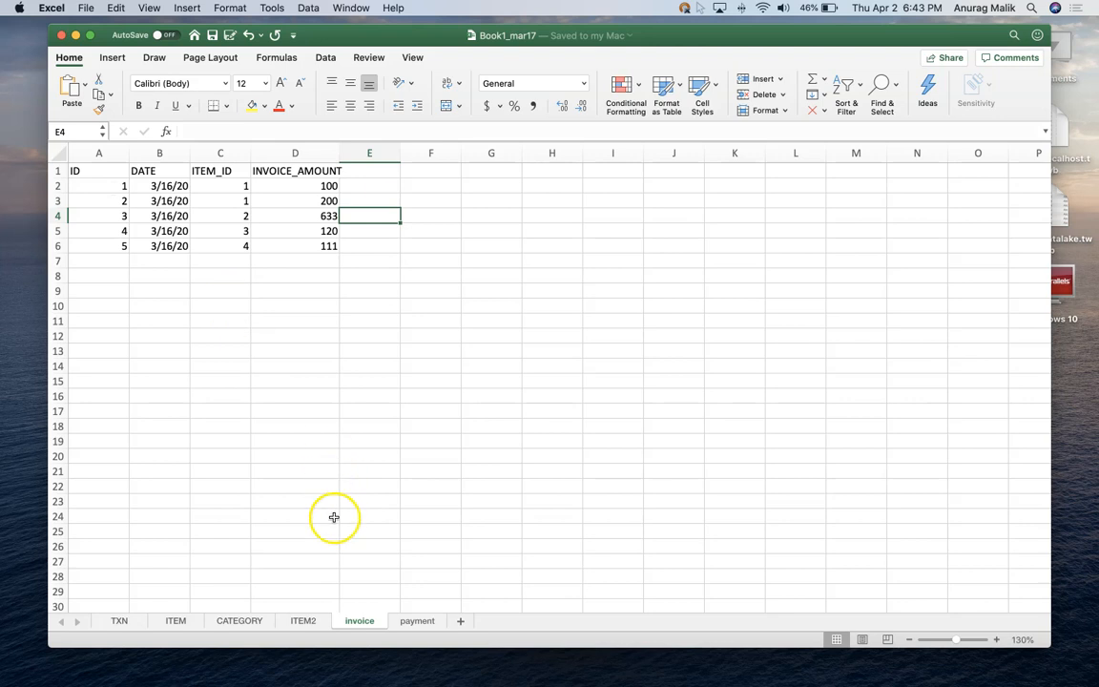
Step: Enlarge the payment sheet to 130% and compare its invoice_id column with the IDs on the invoice sheet
click(416, 621)
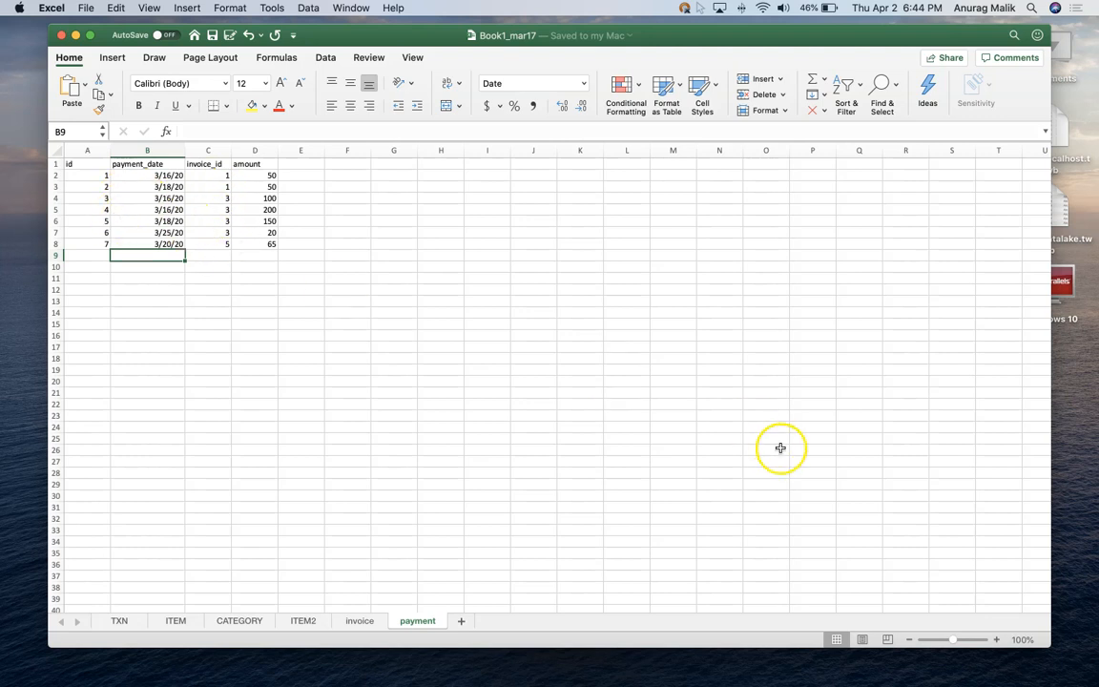
click(996, 639)
click(996, 639)
click(996, 639)
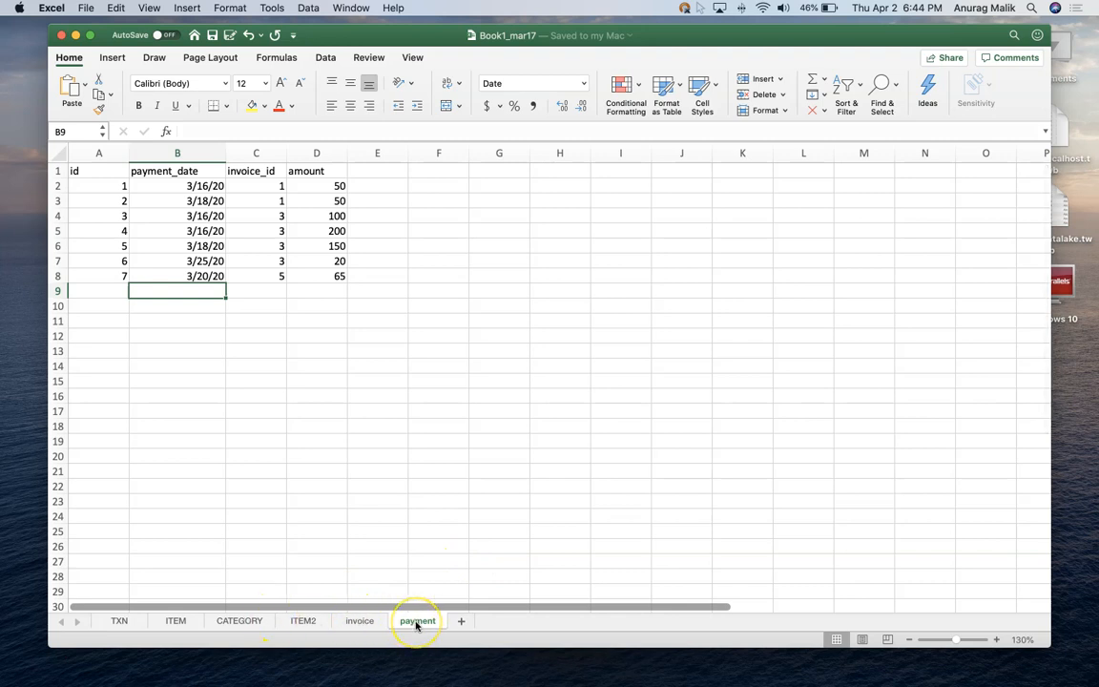
click(360, 621)
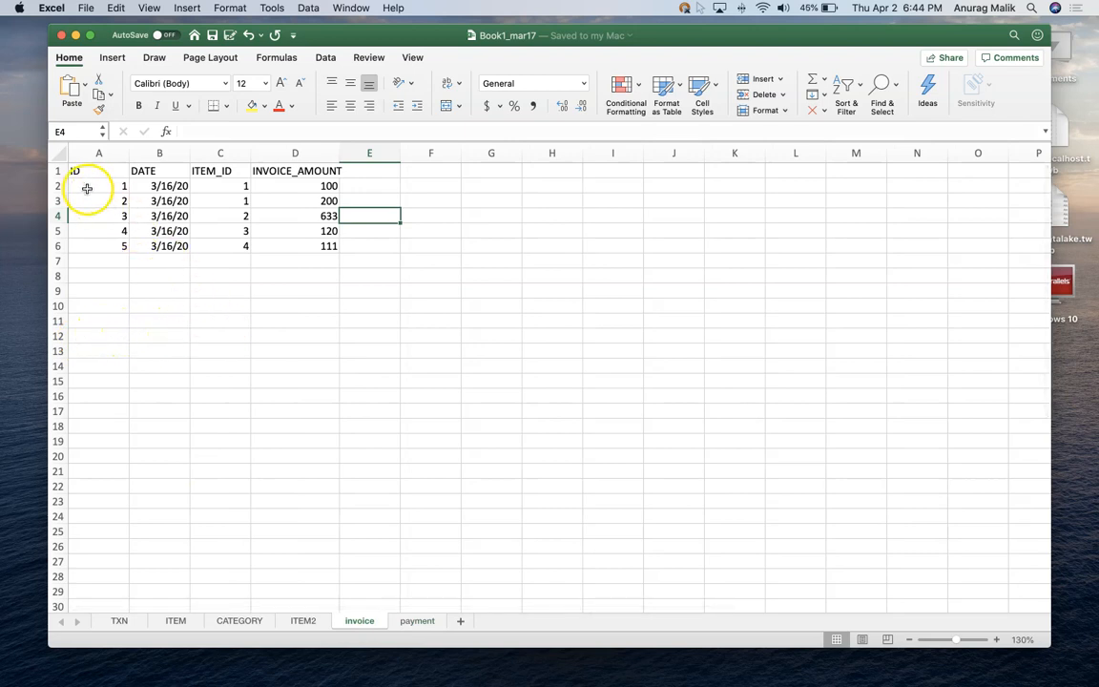
click(421, 620)
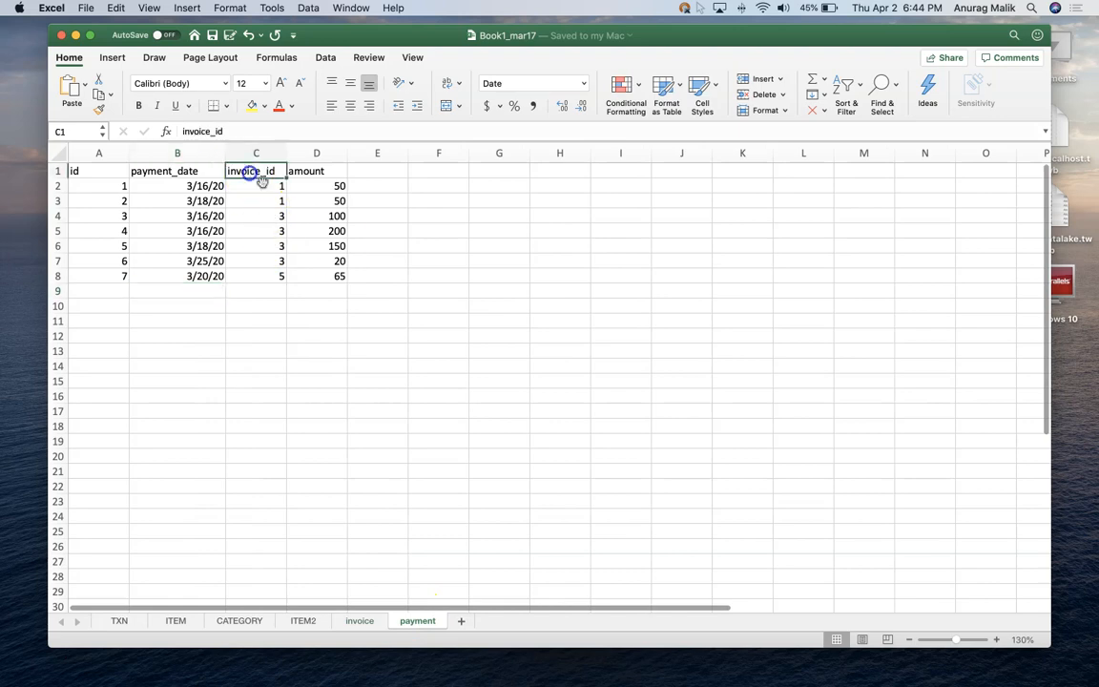
Step: Switch to the Incorta dashboard in Chrome and inspect the Id, Date, Item Id and Invoice Amount settings of the Invoice / Payment insight
key(ctrl+Left)
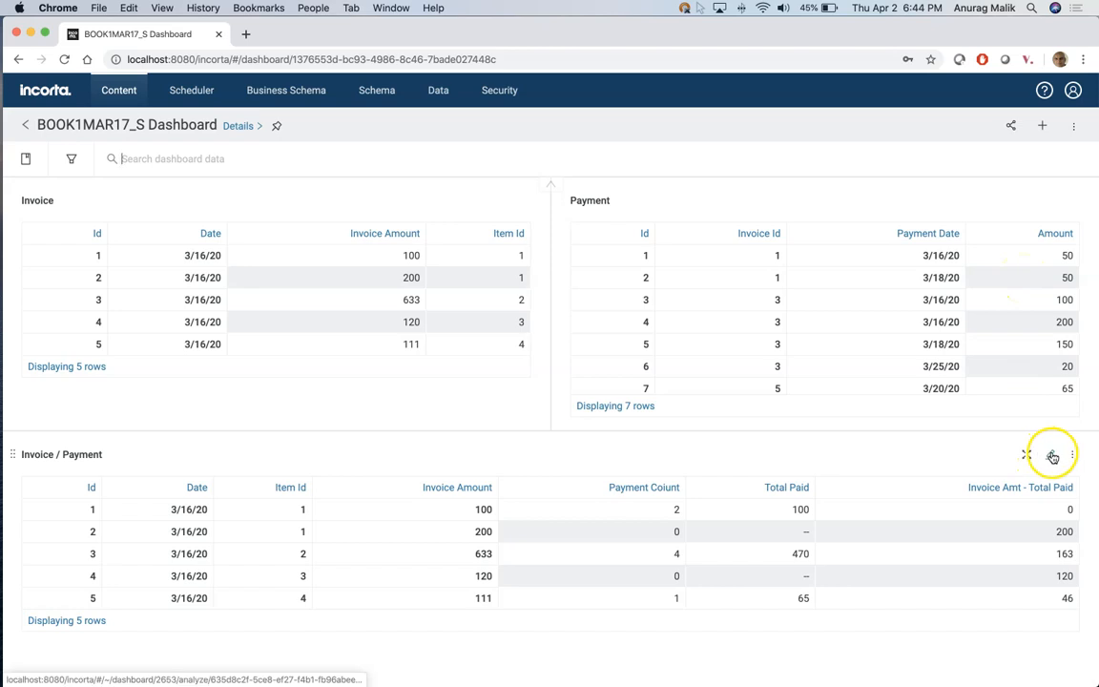
click(1049, 454)
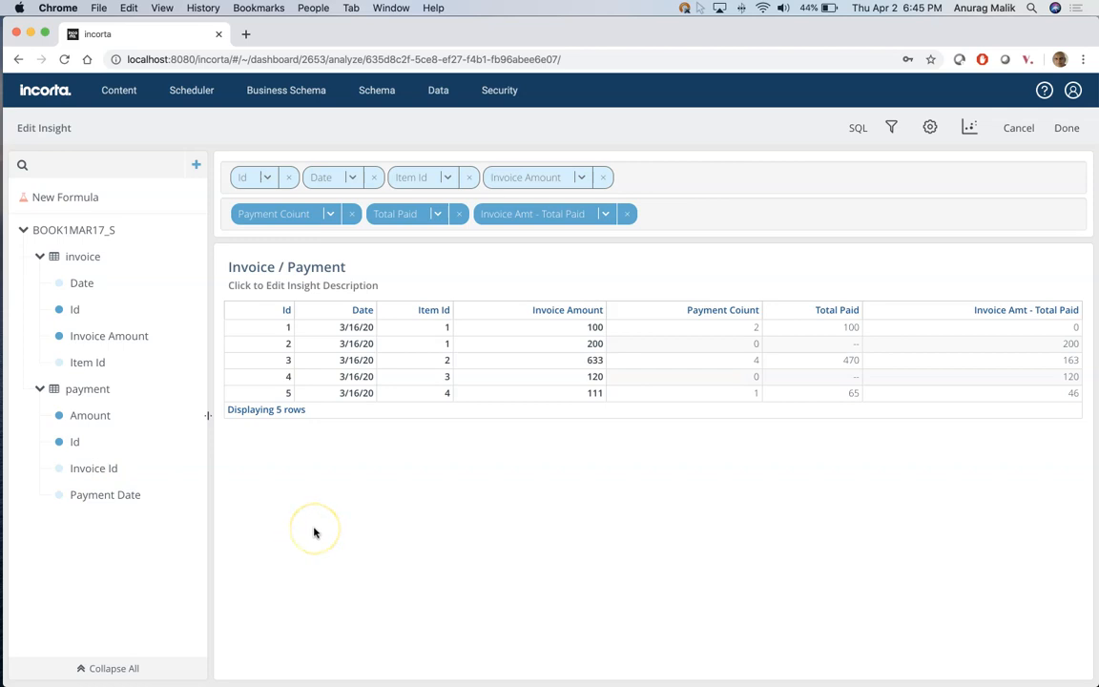
click(271, 178)
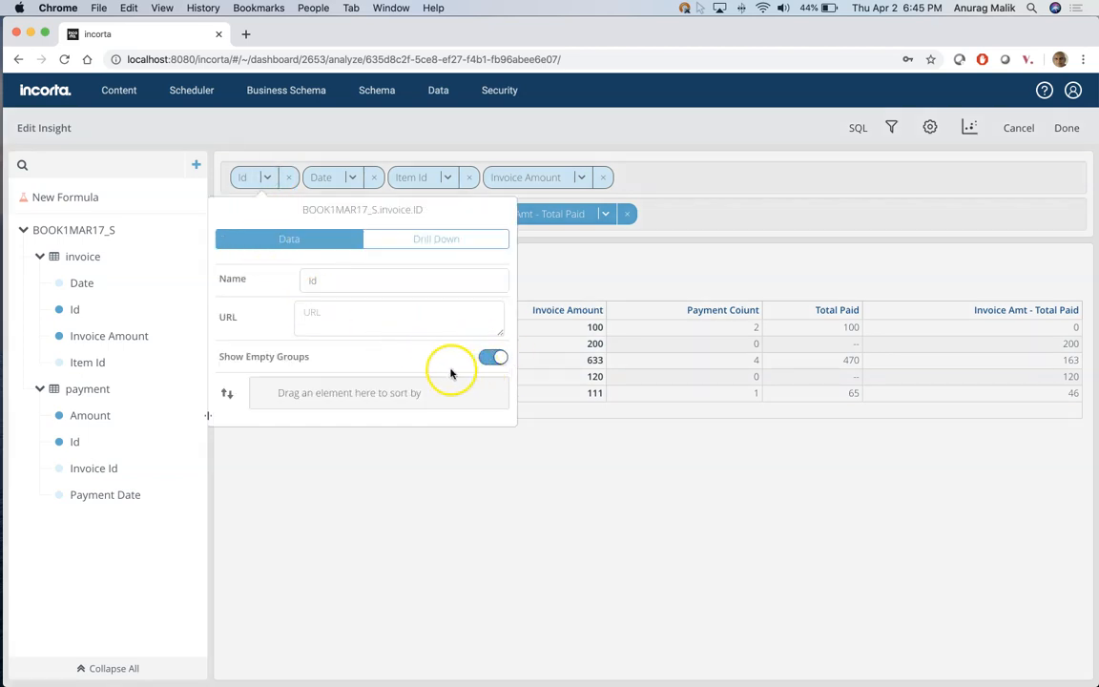
click(353, 179)
click(352, 178)
click(449, 177)
click(449, 177)
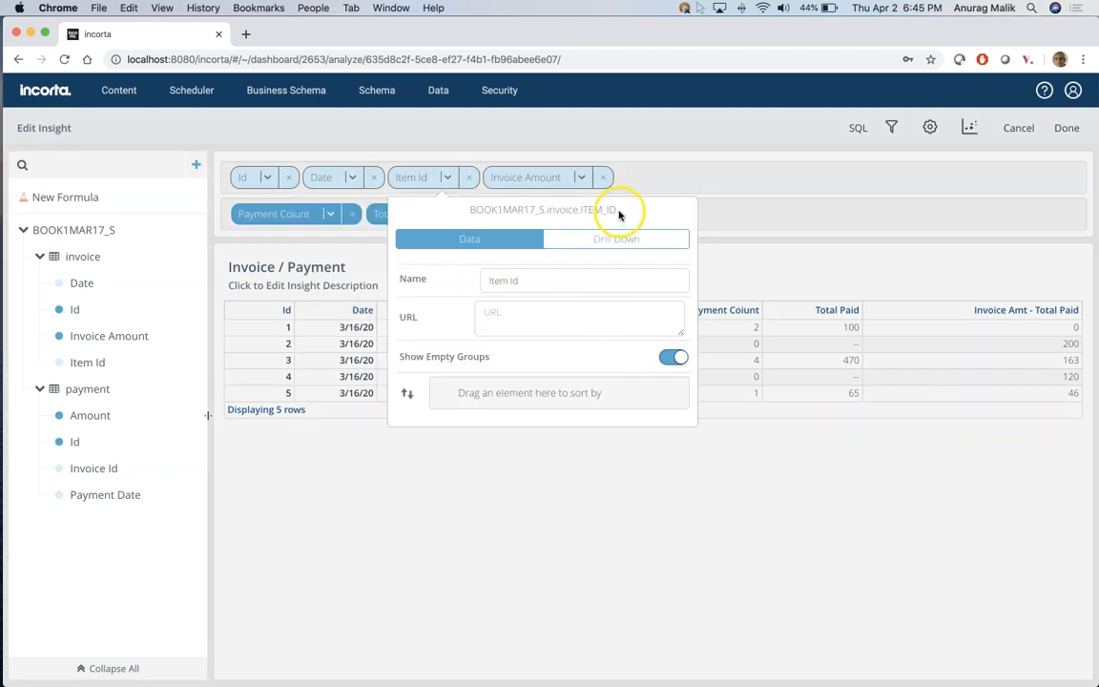
click(584, 179)
click(584, 178)
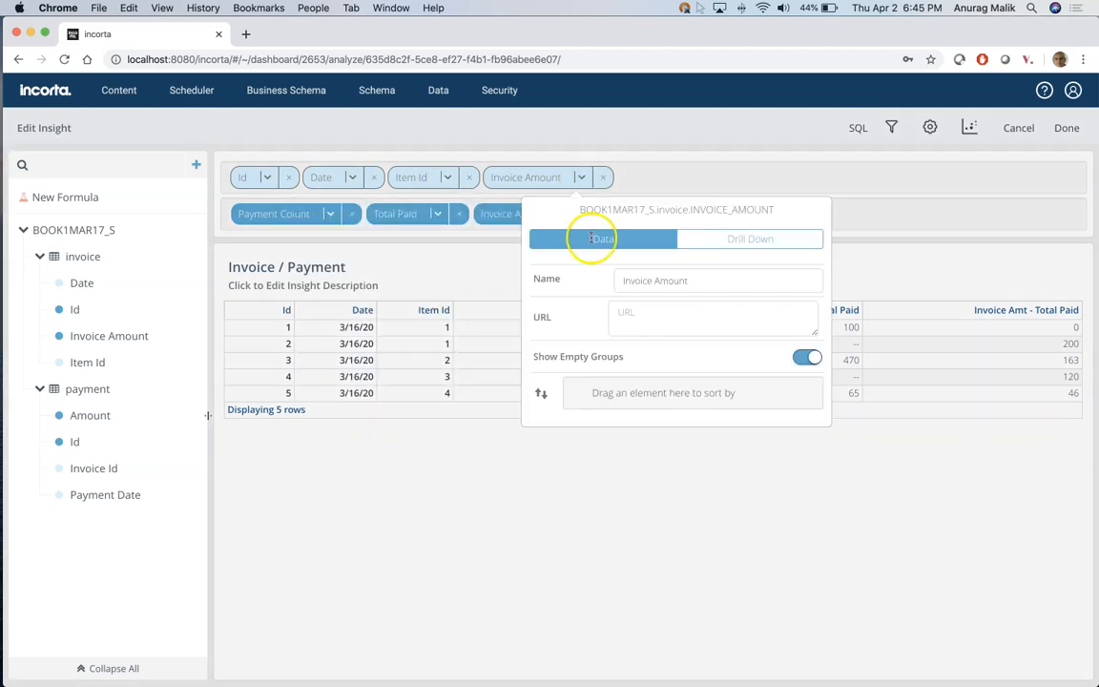
click(939, 207)
click(1066, 128)
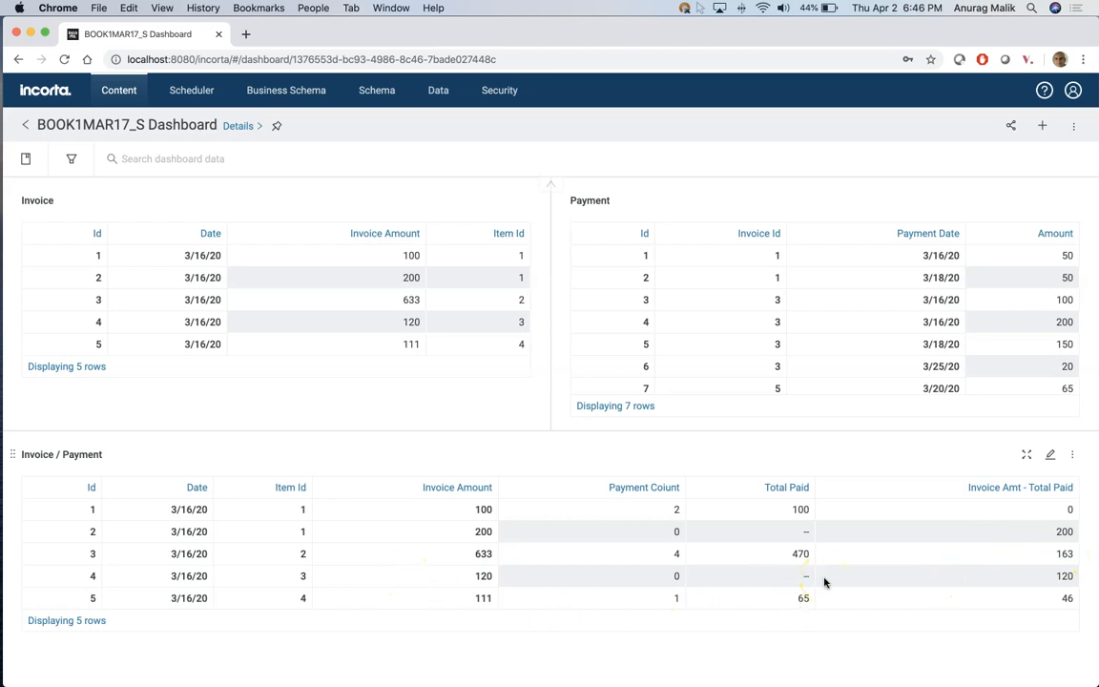
Step: Reopen the Invoice / Payment insight and check the aggregation settings of its payment count and Total Paid measures
click(1050, 454)
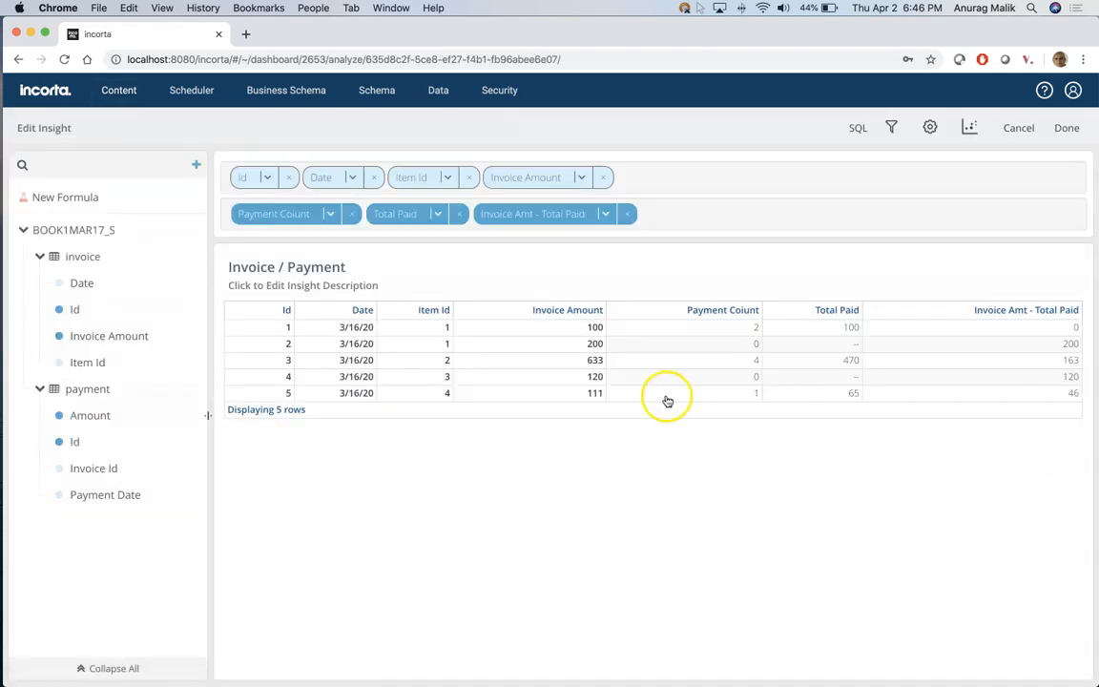
click(329, 213)
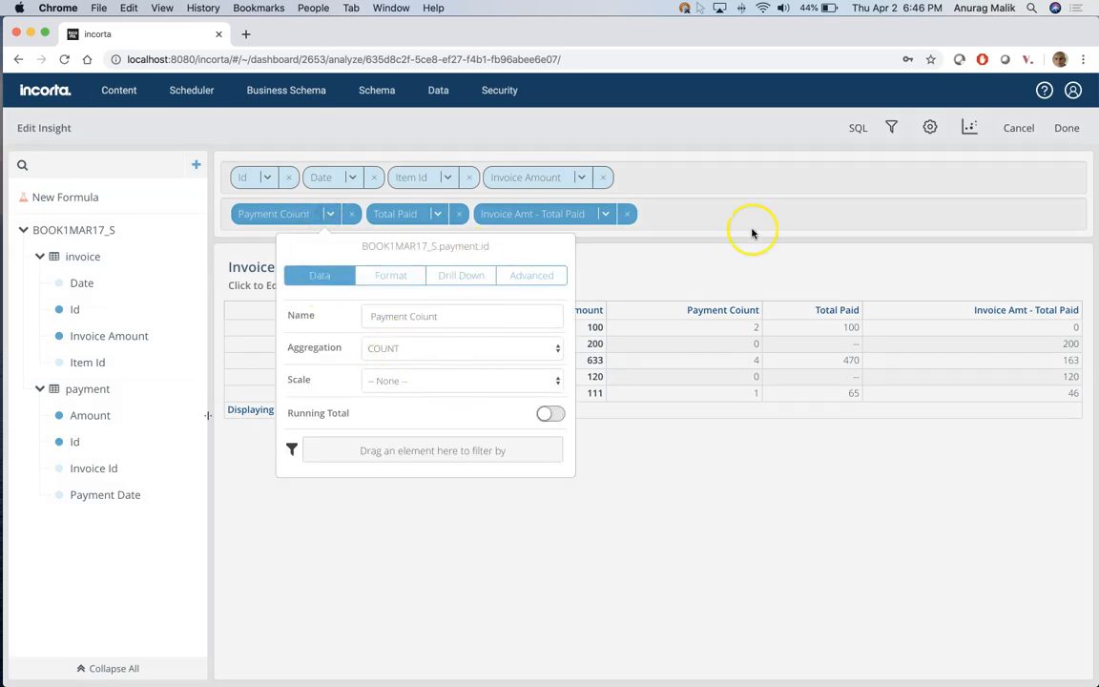
click(684, 243)
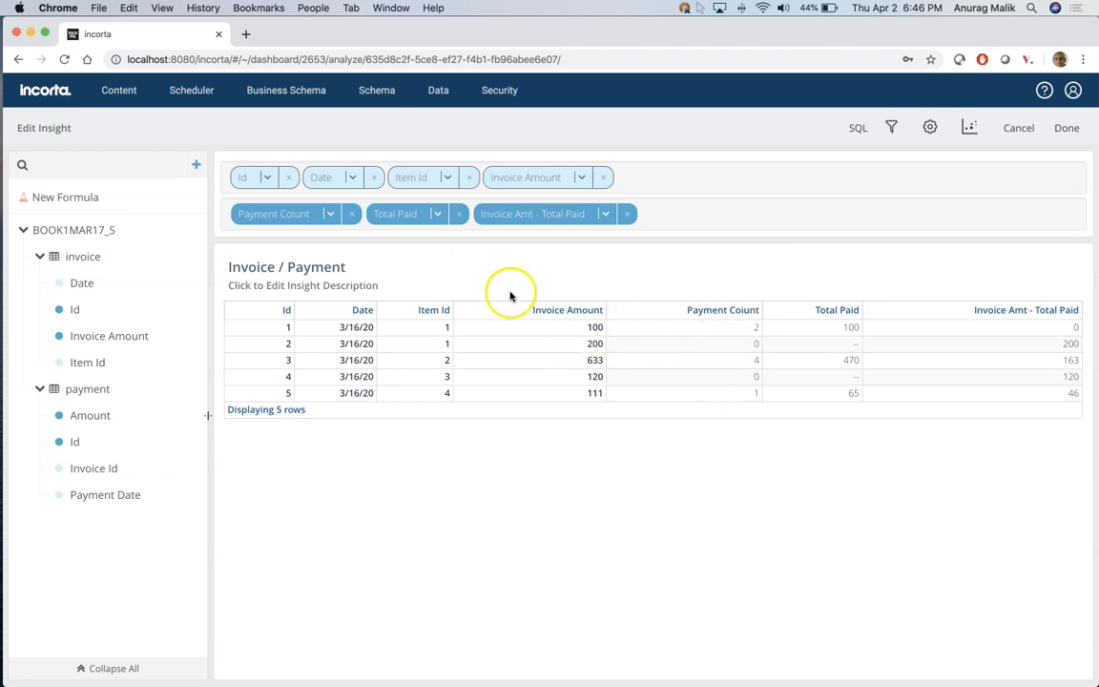
click(435, 215)
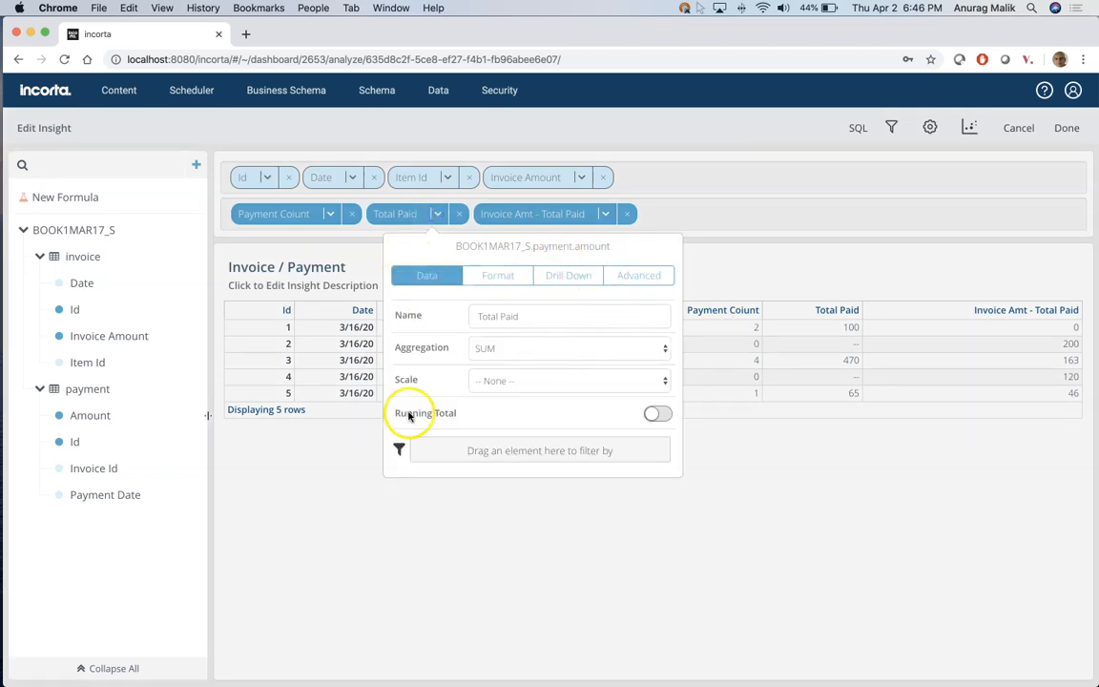
click(745, 223)
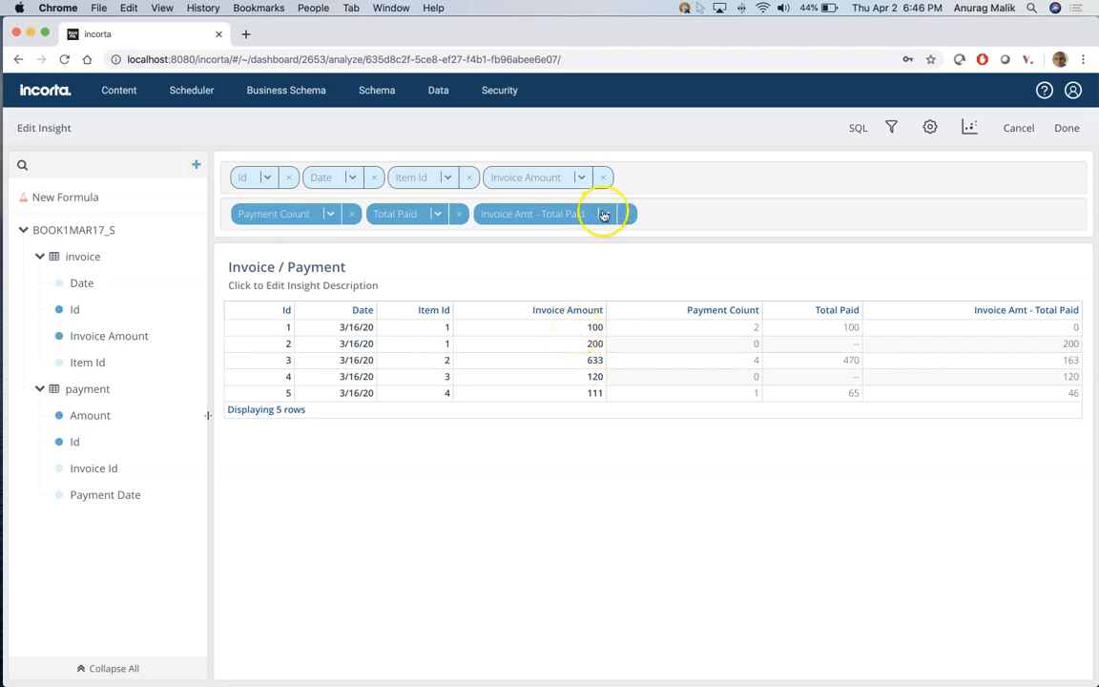
Step: Examine the formula behind the Invoice Amt - Total Paid measure, leave it unedited and return to the dashboard
click(602, 213)
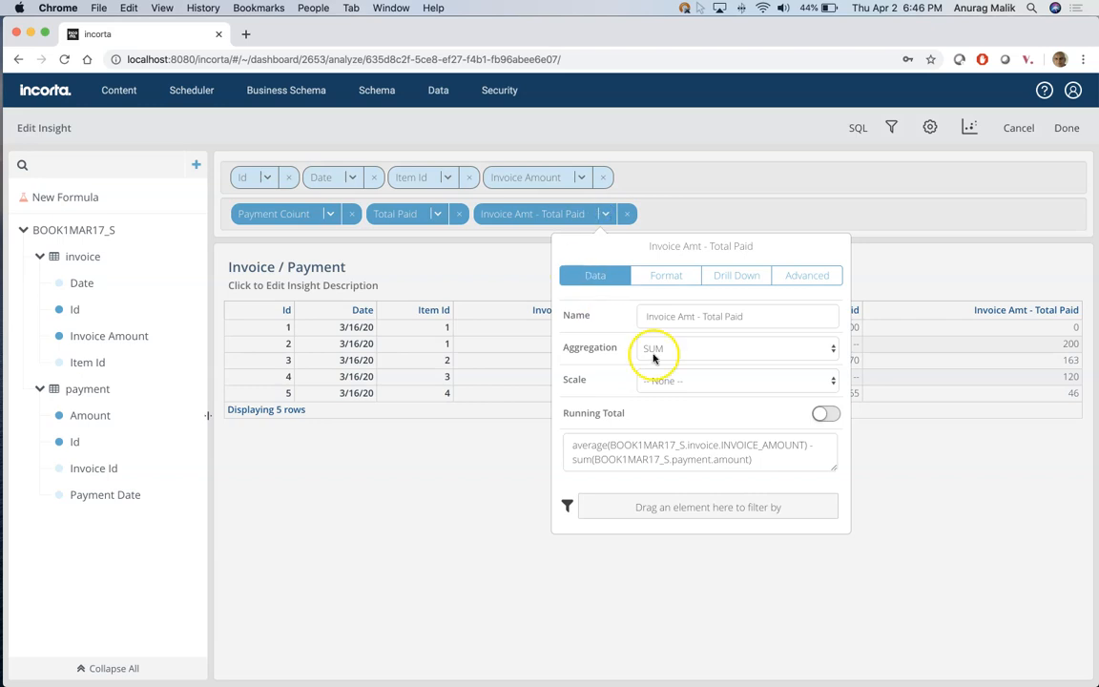
click(697, 441)
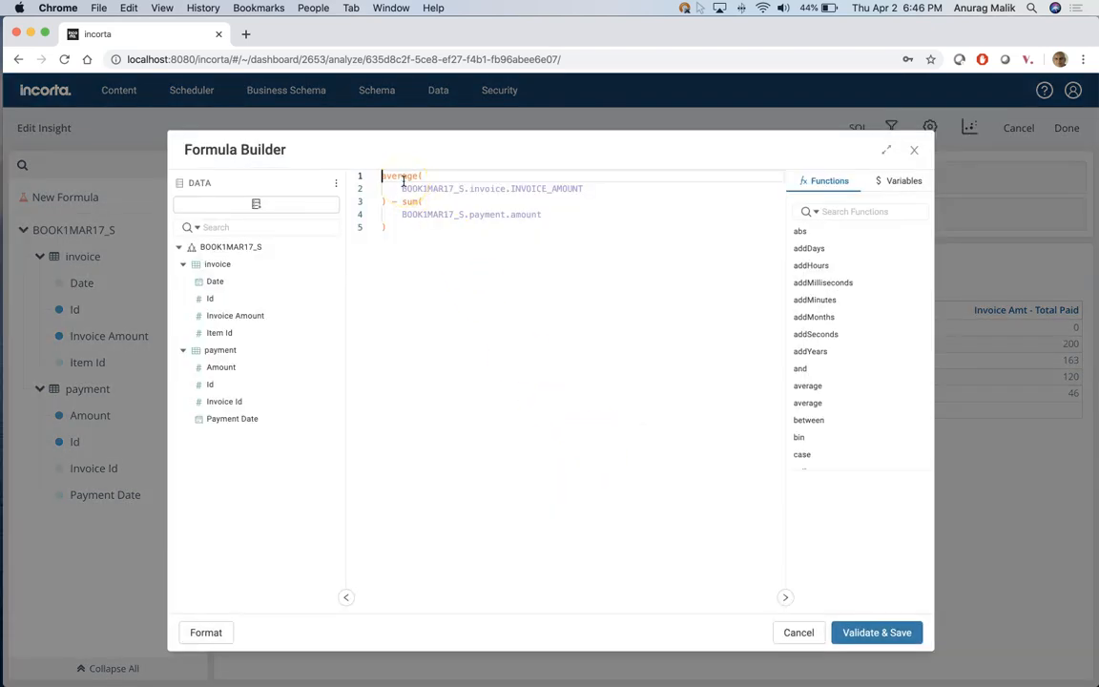
drag(402, 189, 589, 191)
click(600, 188)
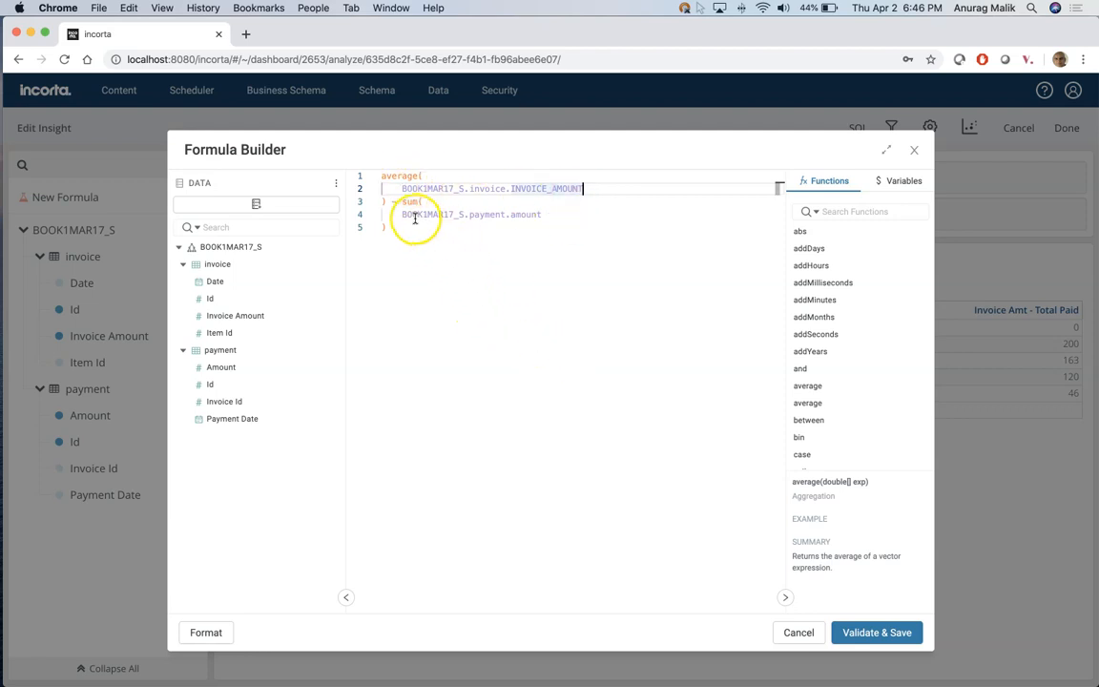
click(525, 227)
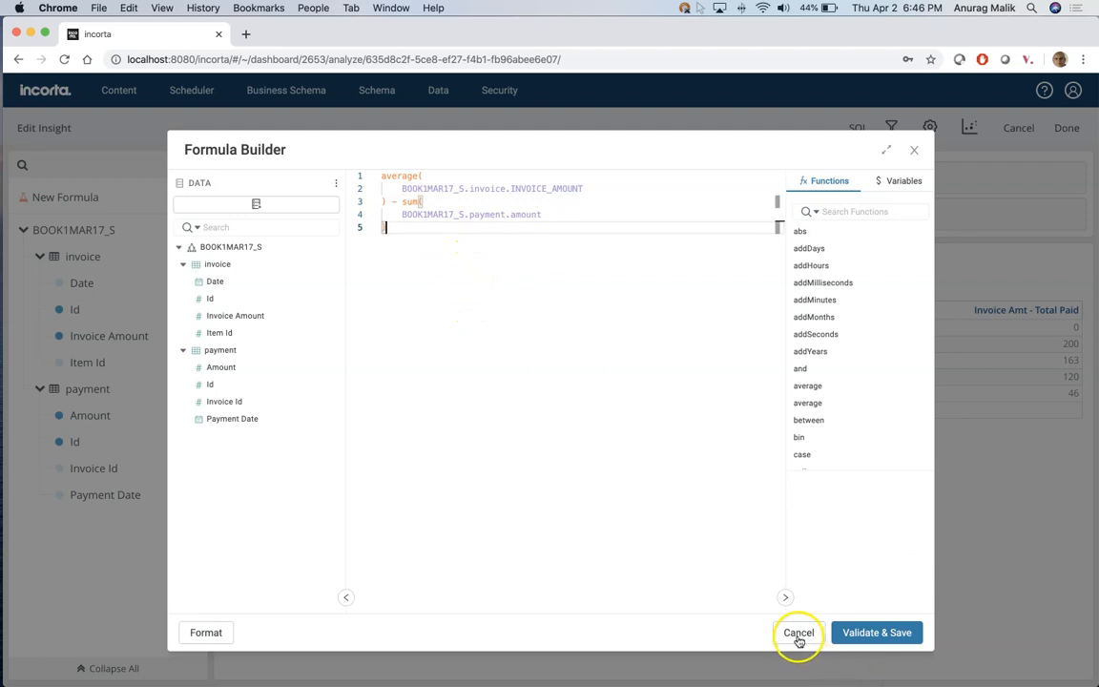
click(798, 632)
click(957, 185)
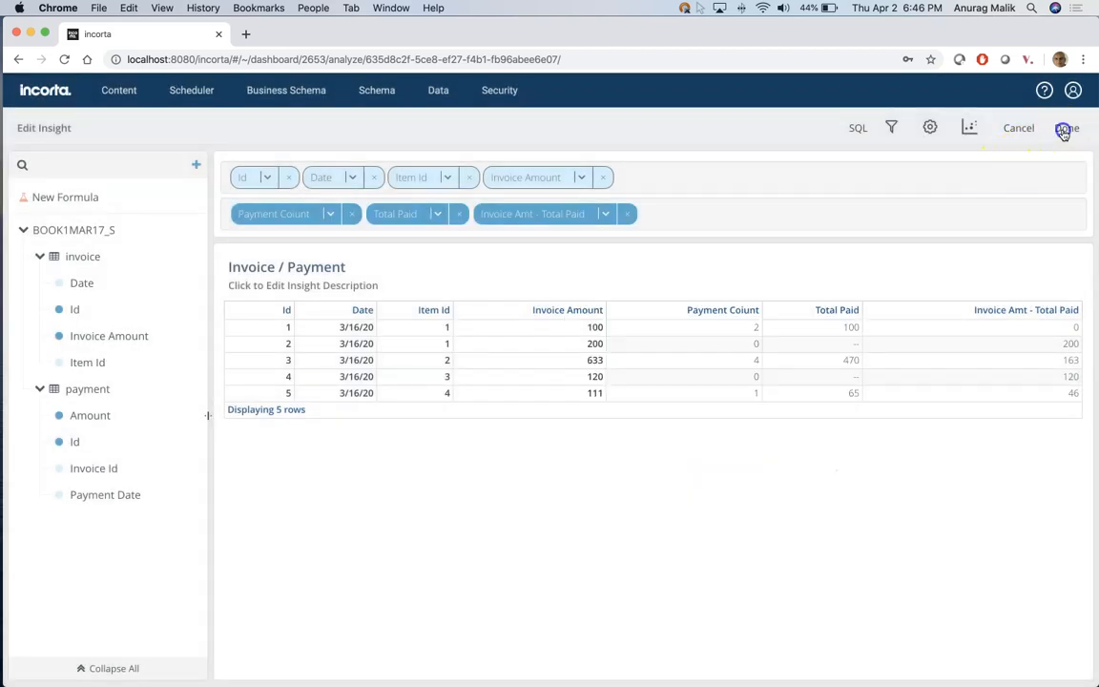
click(1064, 128)
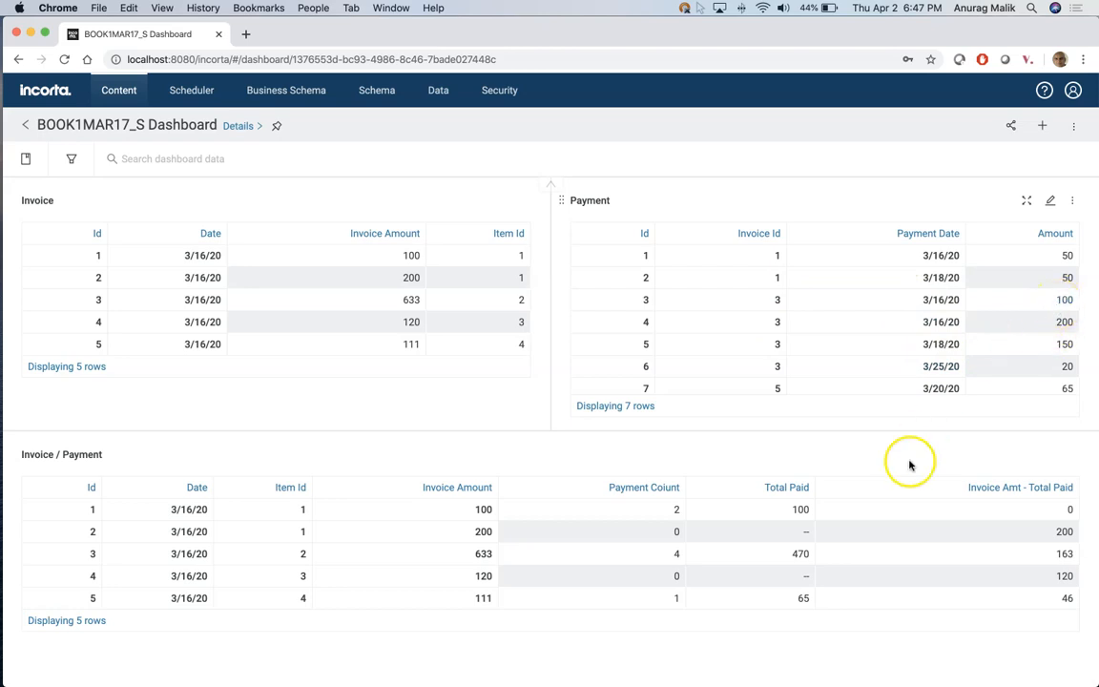
Step: Filter the dashboard to a Payment Date less than or equal to 3/16/2020
click(72, 160)
click(89, 229)
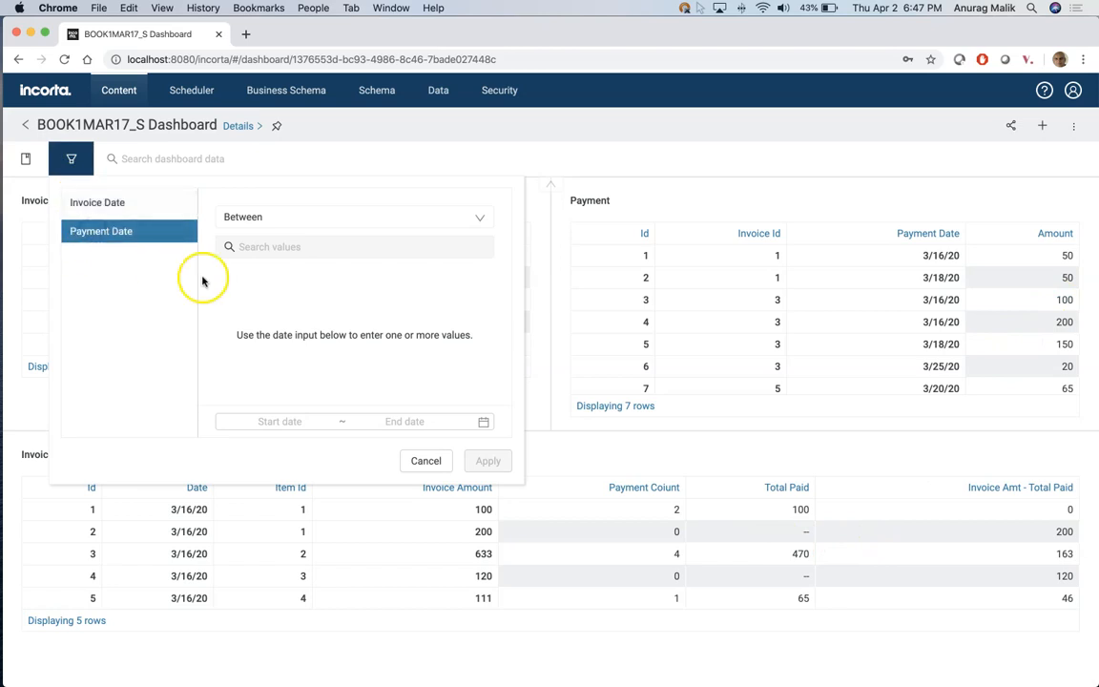
click(382, 217)
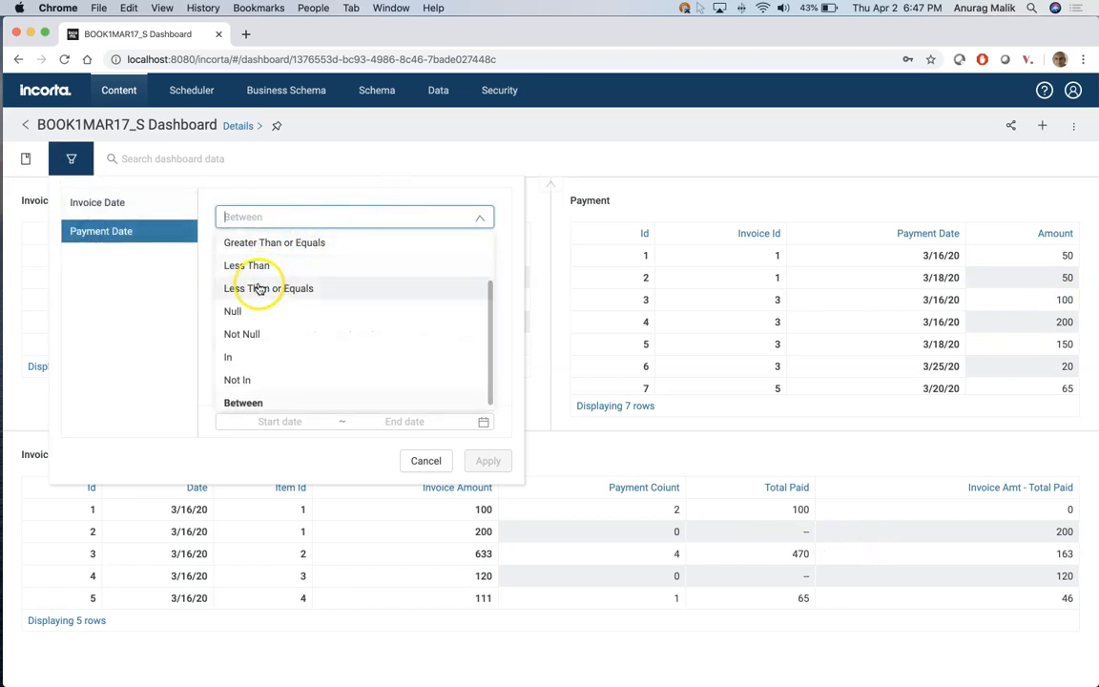
click(262, 287)
click(227, 276)
click(487, 460)
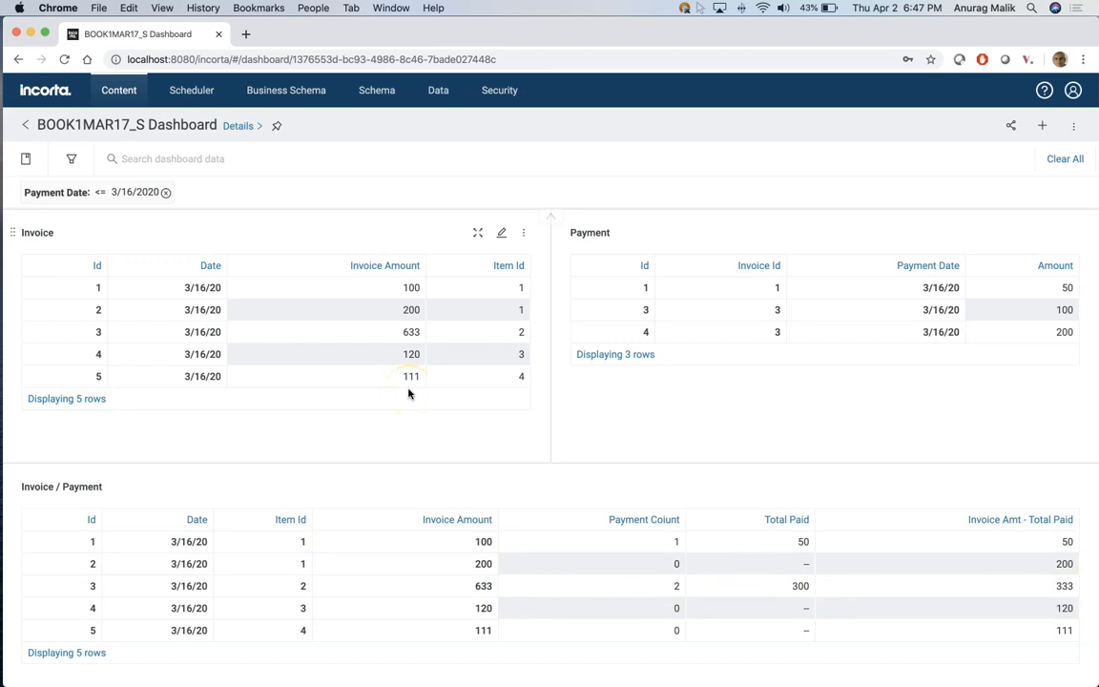
Step: Switch back to the Book1_mar17 workbook in Excel
key(super+Tab)
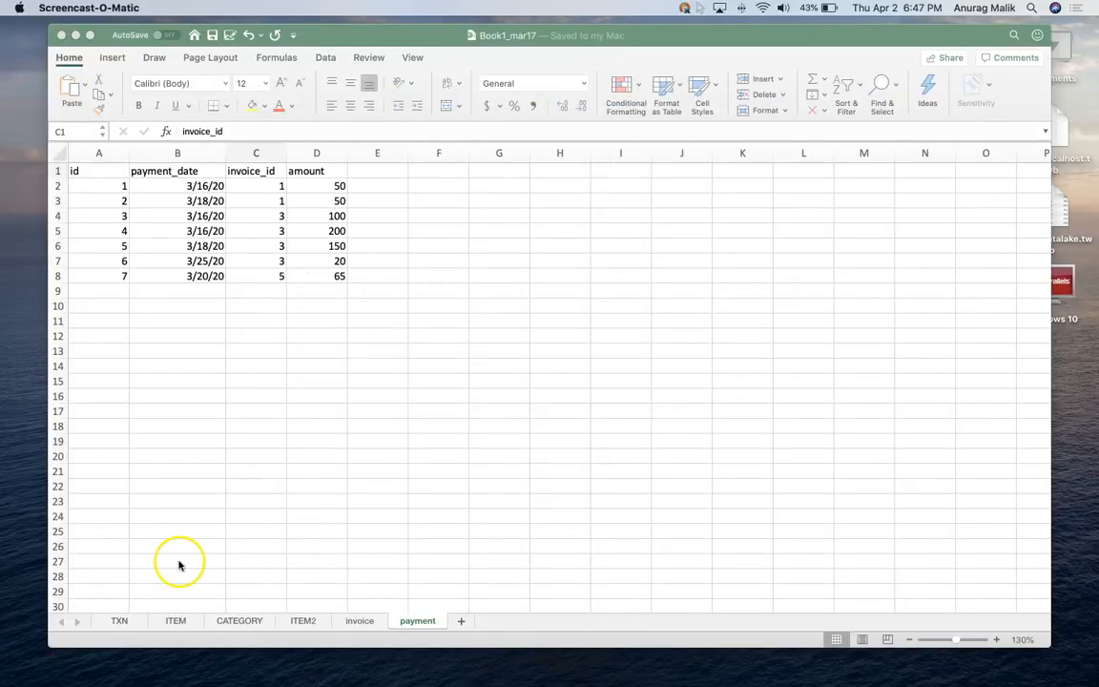